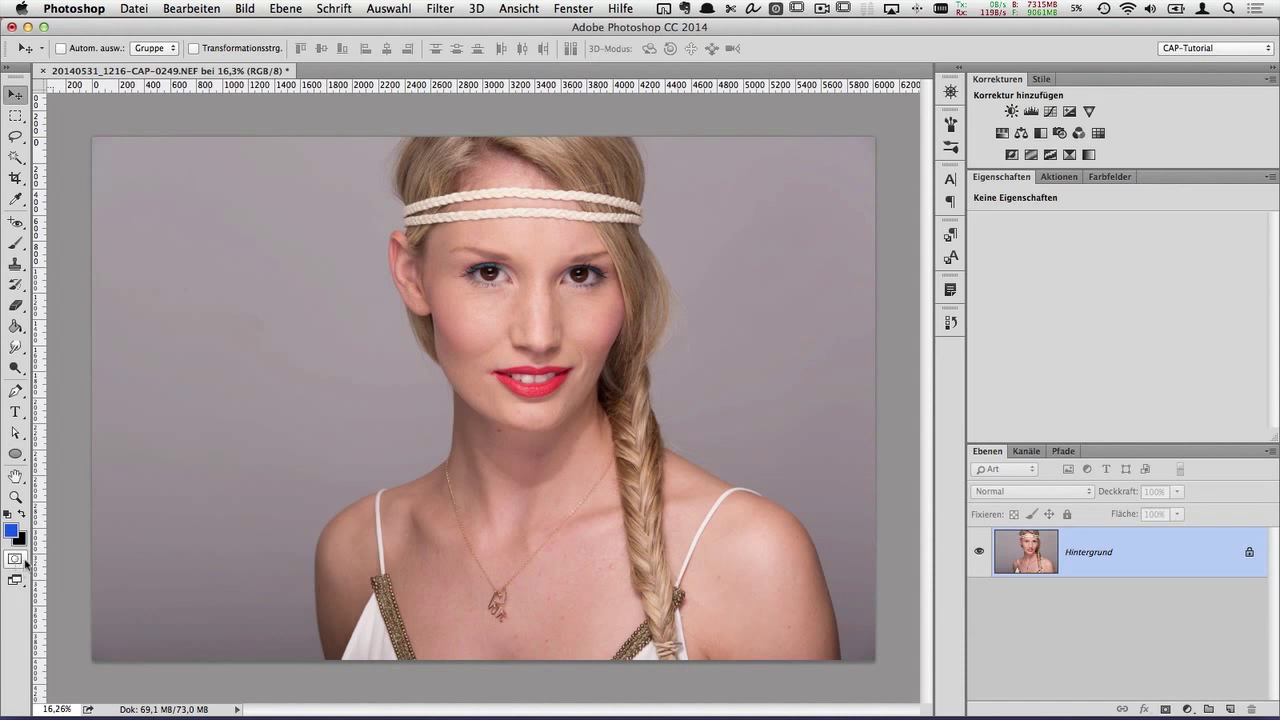
# In Quick Mask mode, paint a black brush stroke on the grey backdrop left of the face
pyautogui.click(18, 562)
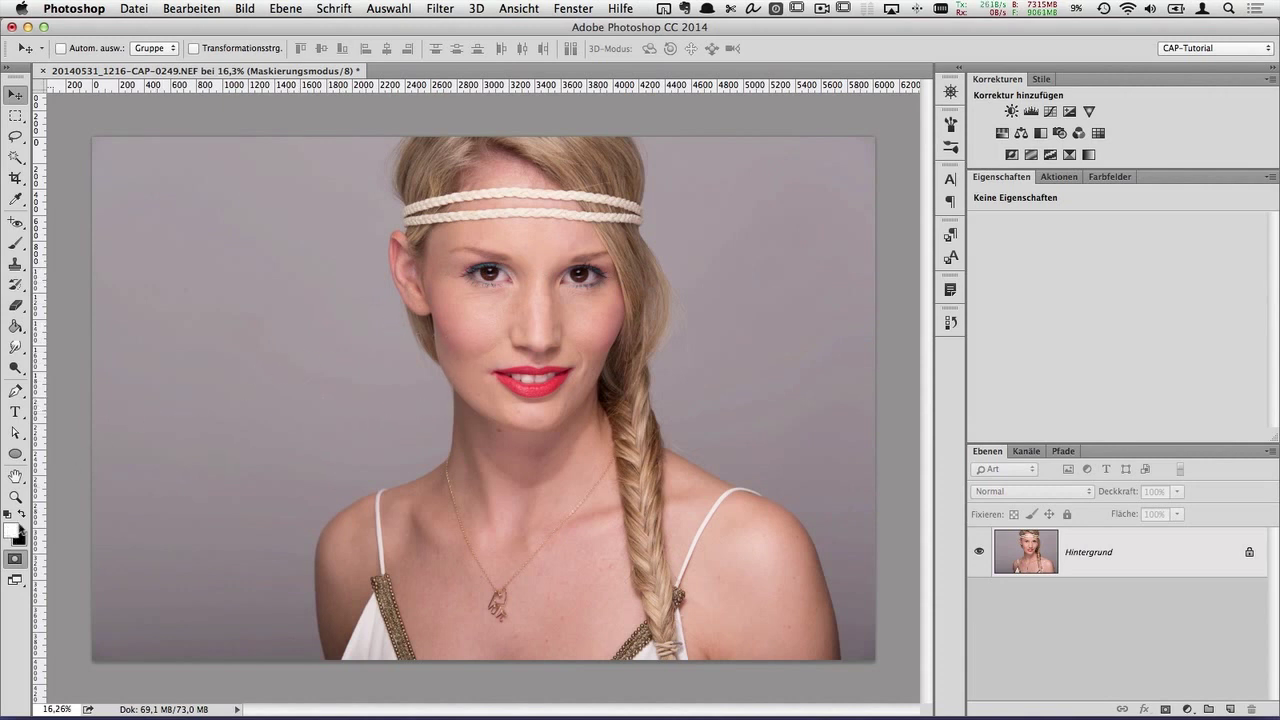
pyautogui.click(15, 453)
pyautogui.click(18, 246)
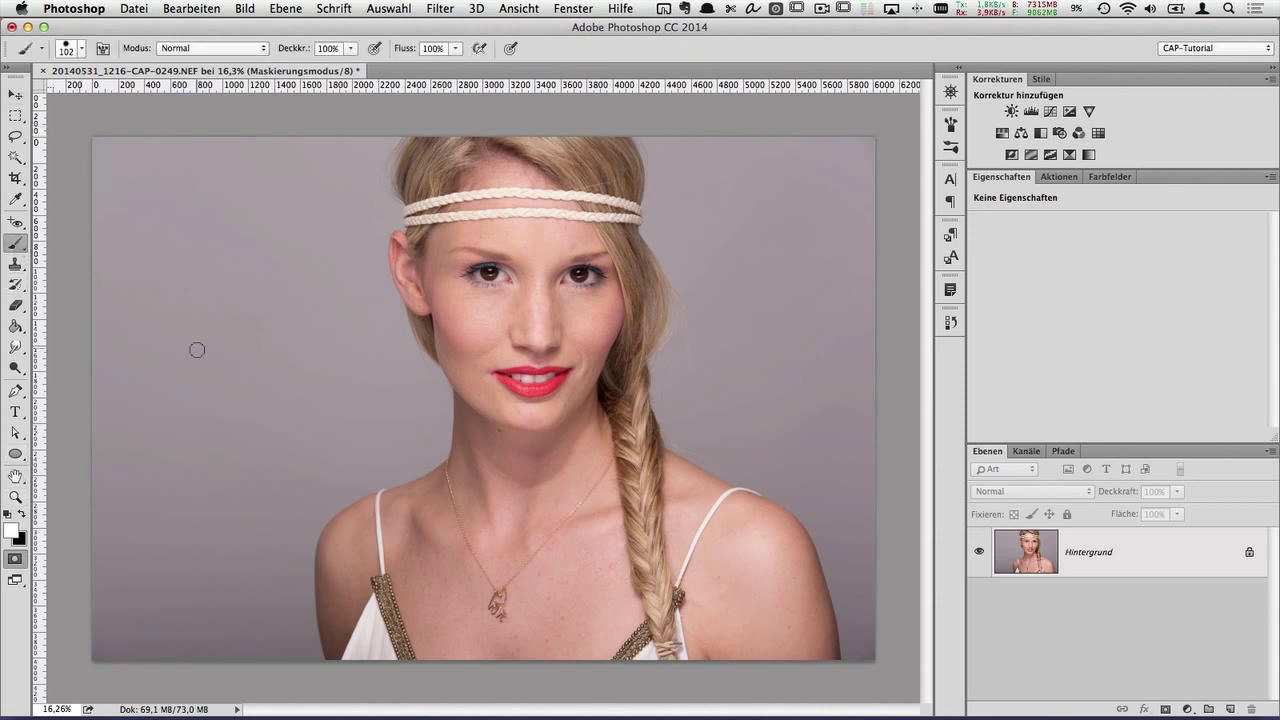
pyautogui.click(22, 513)
pyautogui.click(353, 287)
pyautogui.moveTo(353, 287); pyautogui.dragTo(311, 387)
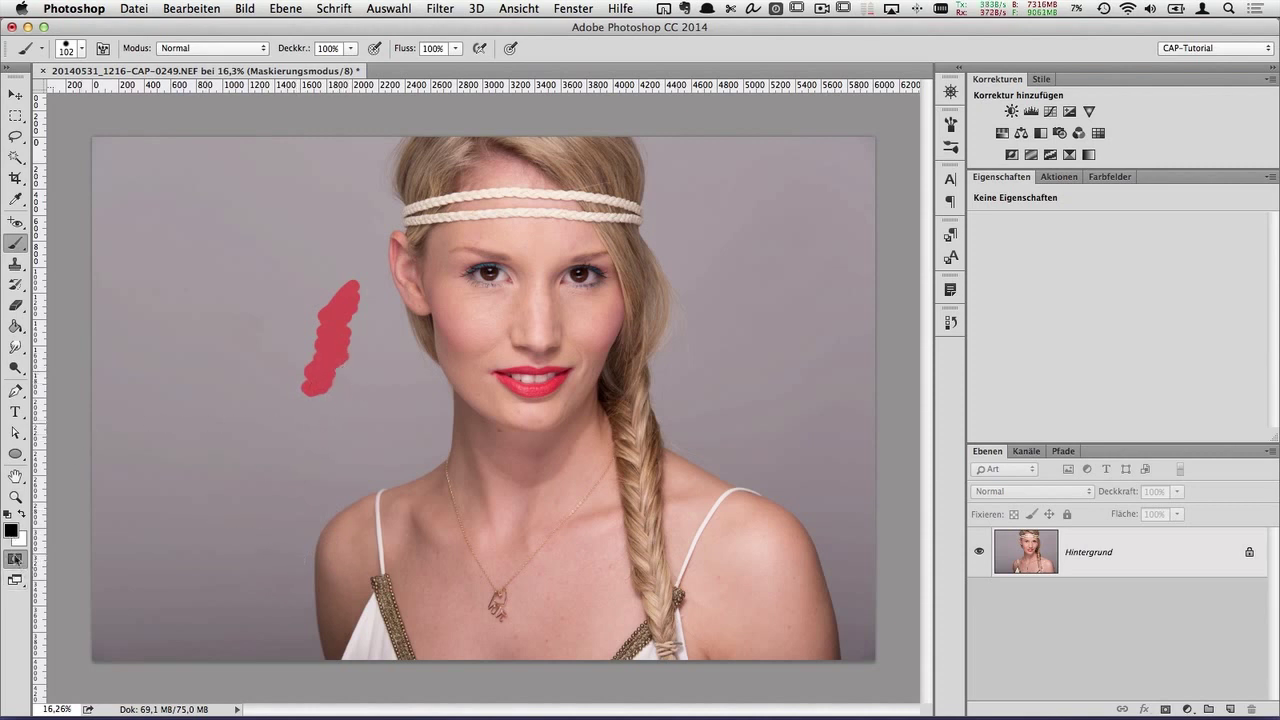
# Set the Quick Mask colour to mark 'Ausgewählte Bereiche' and re-enter Quick Mask mode
pyautogui.doubleClick(16, 559)
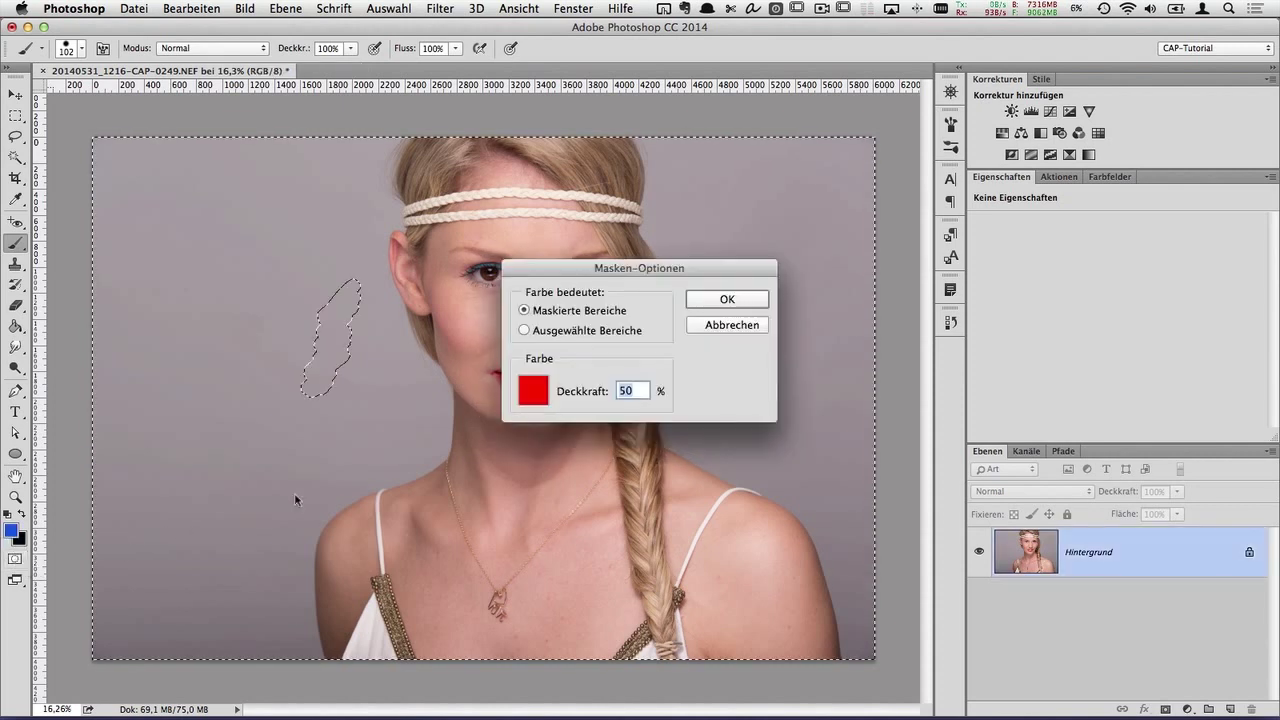
pyautogui.moveTo(637, 270); pyautogui.dragTo(667, 243)
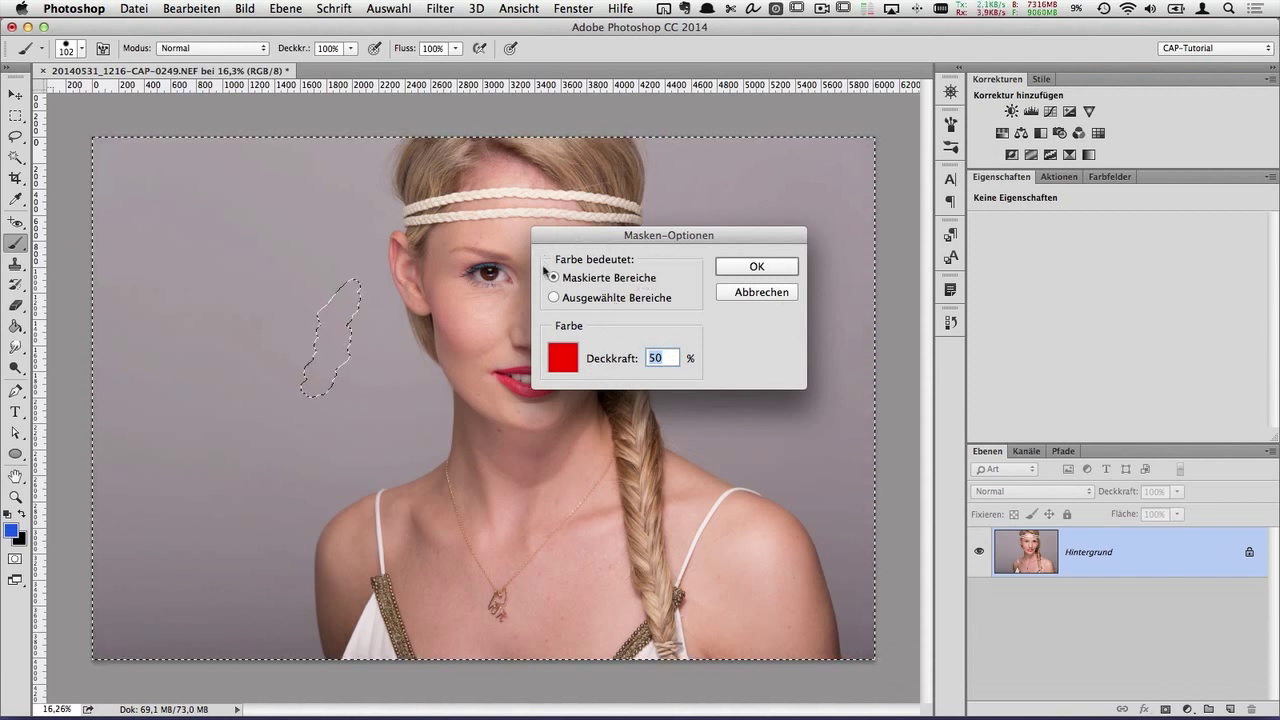
pyautogui.click(572, 302)
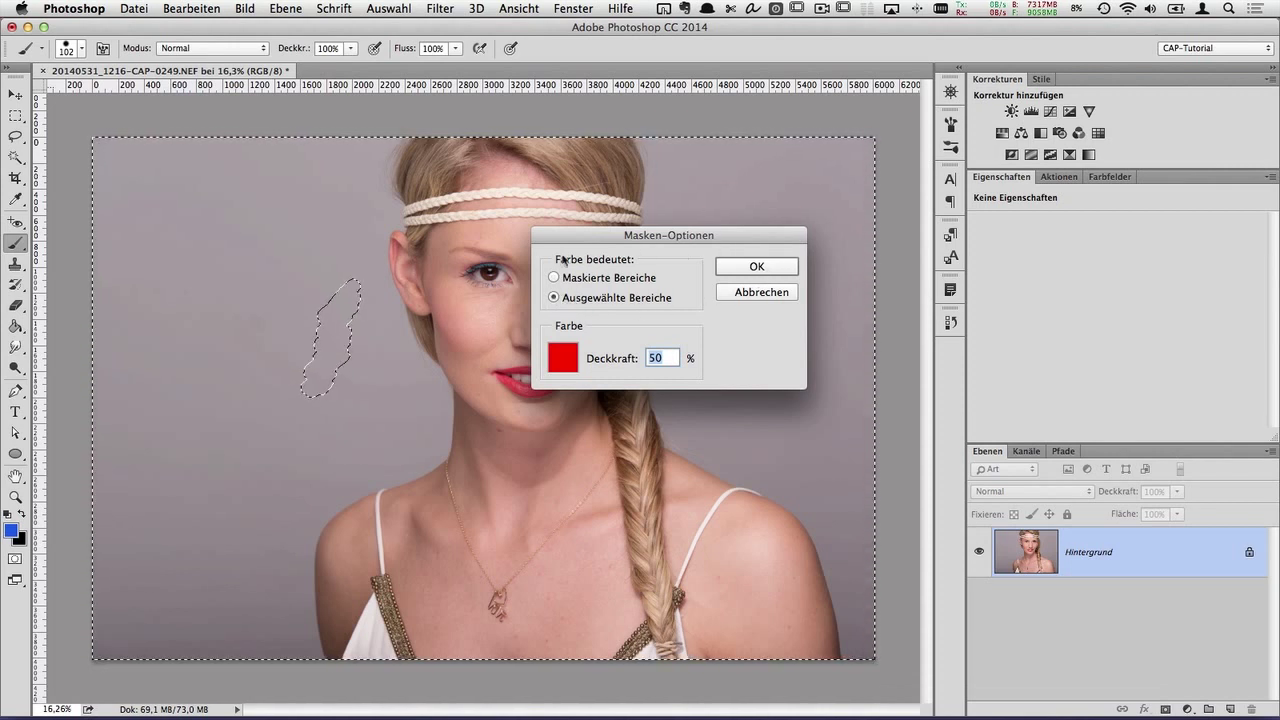
pyautogui.click(754, 267)
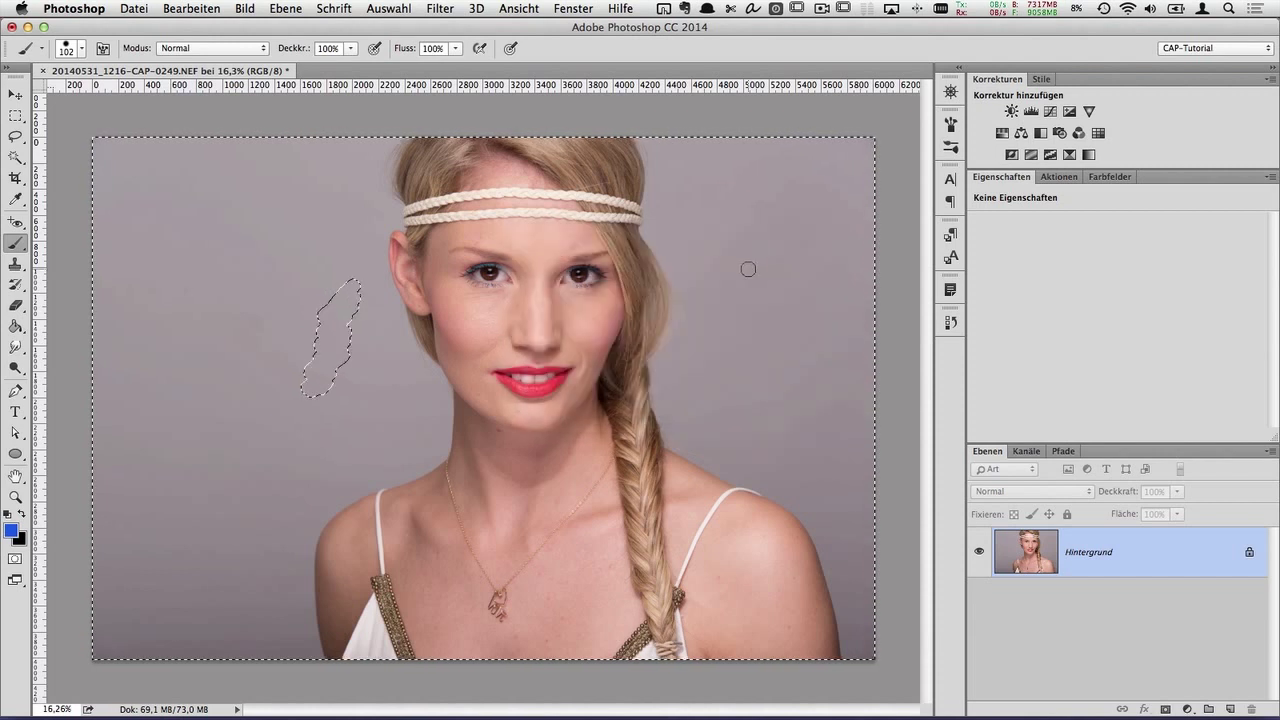
pyautogui.click(17, 559)
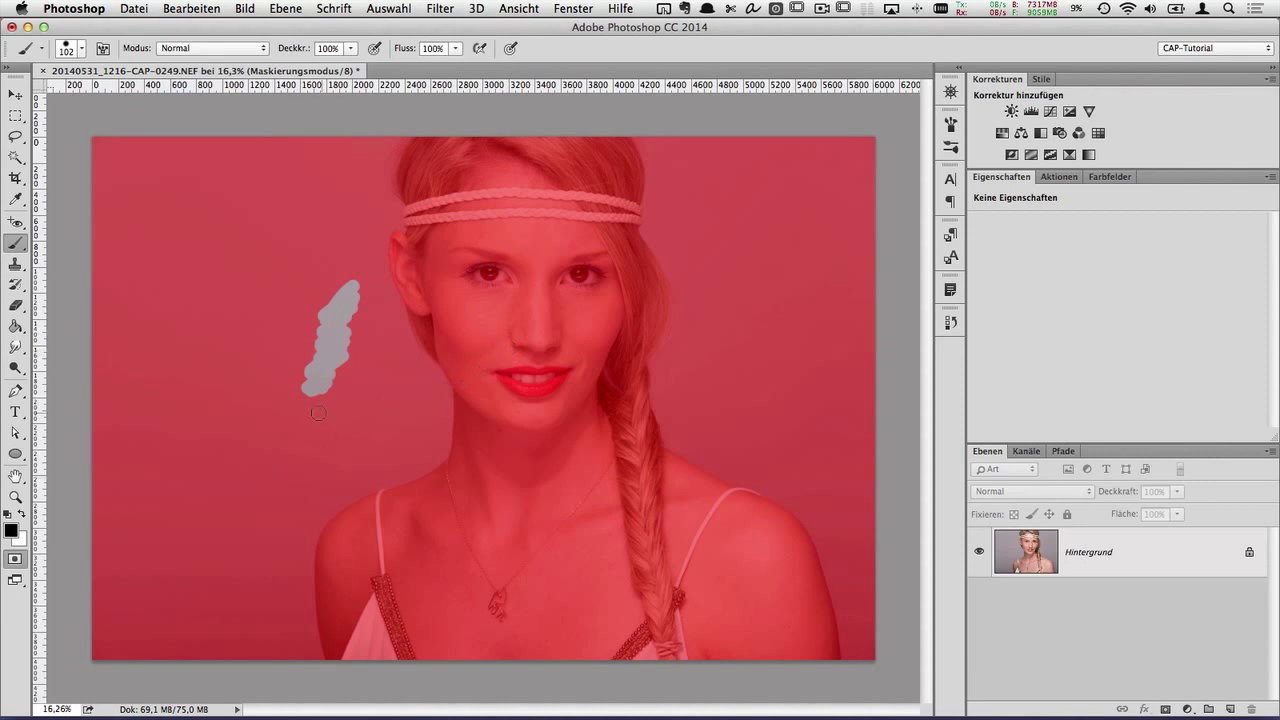
# Deselect, restart Quick Mask, and paint red over the hair beside the left ear
pyautogui.click(15, 558)
pyautogui.press('super+d')
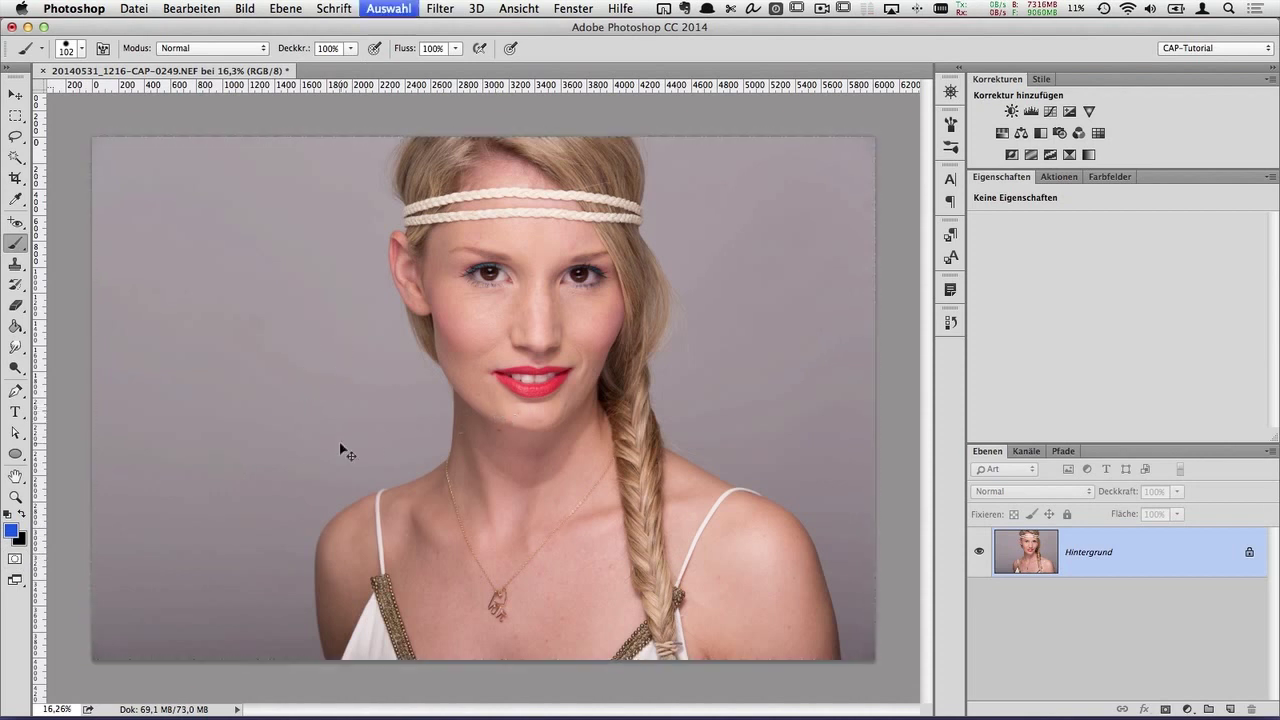
pyautogui.click(15, 559)
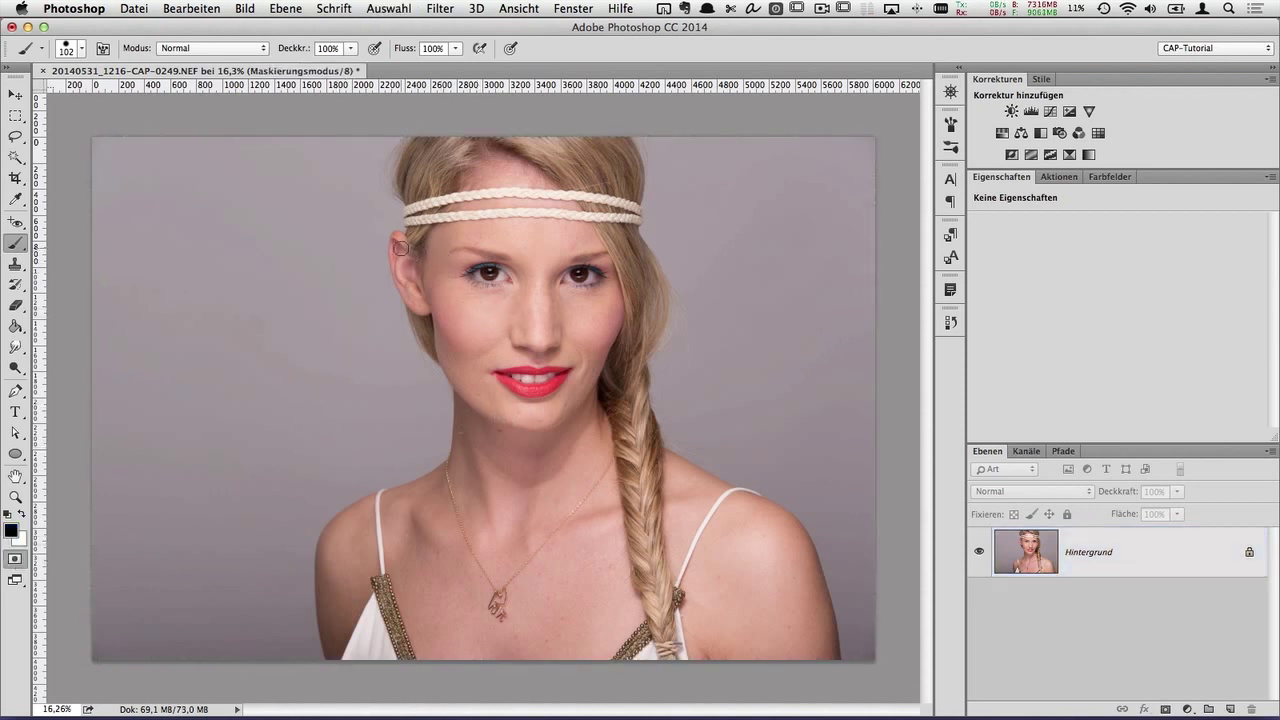
pyautogui.moveTo(405, 255)
pyautogui.mouseDown()
pyautogui.moveTo(398, 242)
pyautogui.moveTo(400, 290)
pyautogui.moveTo(425, 310)
pyautogui.moveTo(420, 212)
pyautogui.moveTo(432, 205)
pyautogui.moveTo(408, 218)
pyautogui.moveTo(414, 186)
pyautogui.moveTo(405, 192)
pyautogui.moveTo(420, 140)
pyautogui.moveTo(390, 165)
pyautogui.moveTo(442, 192)
pyautogui.moveTo(465, 150)
pyautogui.moveTo(482, 222)
pyautogui.moveTo(475, 212)
pyautogui.mouseUp()
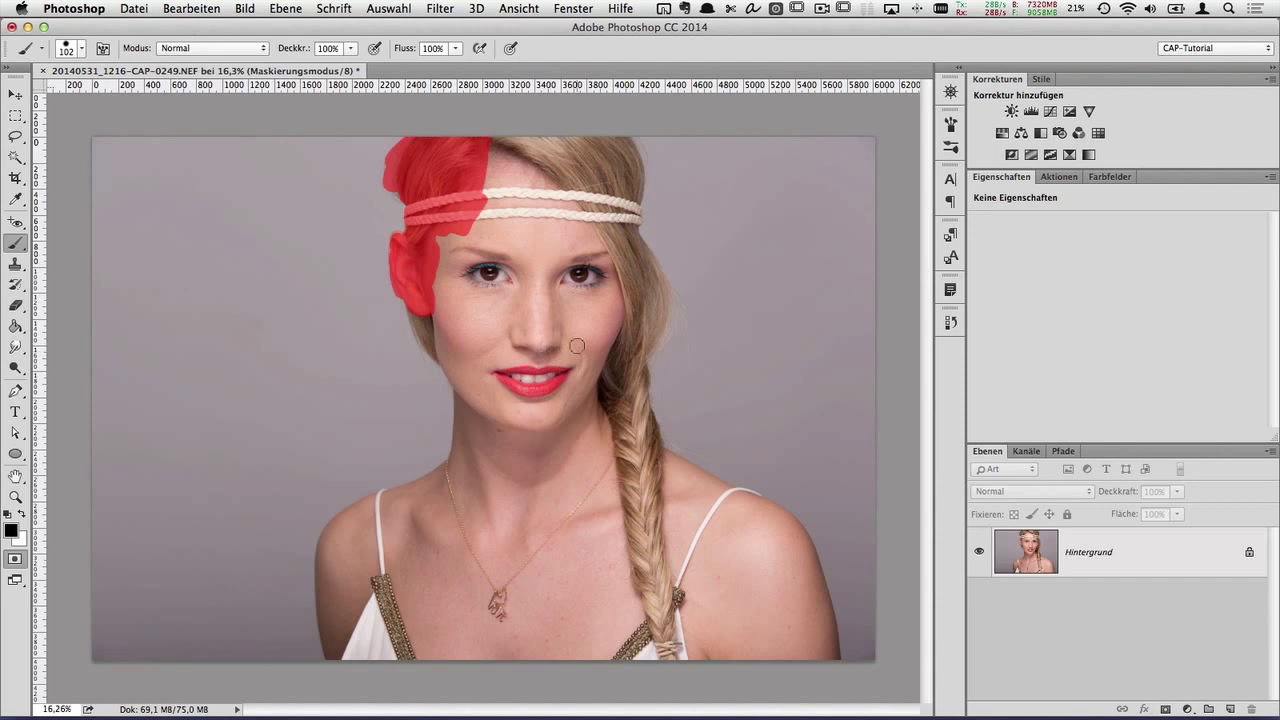
pyautogui.click(84, 50)
# At 384 px brush size, paint red mask over the face, hair, neck and shoulders, undoing a stray patch
pyautogui.moveTo(150, 95); pyautogui.dragTo(182, 97)
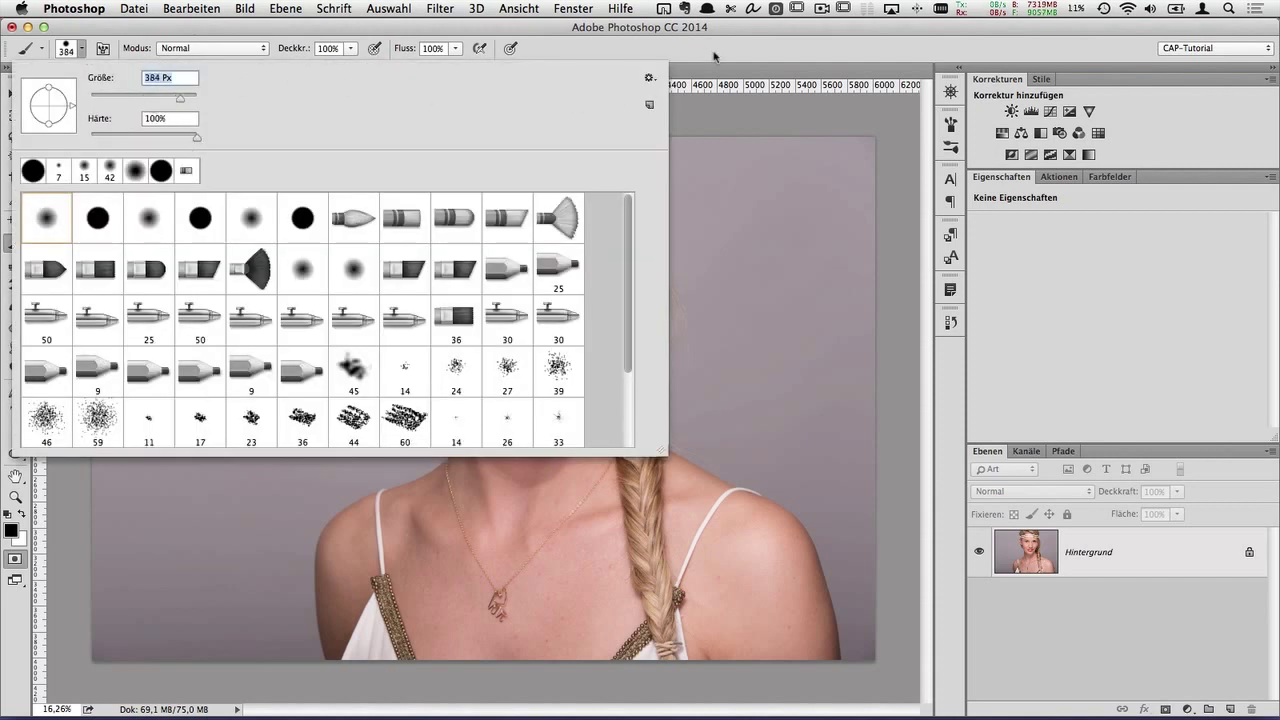
pyautogui.press('Return')
pyautogui.moveTo(514, 230)
pyautogui.mouseDown()
pyautogui.moveTo(632, 165)
pyautogui.moveTo(606, 228)
pyautogui.moveTo(608, 285)
pyautogui.moveTo(648, 262)
pyautogui.moveTo(650, 320)
pyautogui.moveTo(600, 395)
pyautogui.moveTo(540, 263)
pyautogui.moveTo(495, 345)
pyautogui.moveTo(450, 298)
pyautogui.moveTo(450, 365)
pyautogui.moveTo(505, 420)
pyautogui.moveTo(605, 483)
pyautogui.moveTo(638, 400)
pyautogui.moveTo(660, 485)
pyautogui.moveTo(640, 497)
pyautogui.moveTo(682, 470)
pyautogui.moveTo(745, 520)
pyautogui.moveTo(714, 509)
pyautogui.moveTo(790, 518)
pyautogui.moveTo(790, 598)
pyautogui.moveTo(805, 620)
pyautogui.moveTo(815, 545)
pyautogui.moveTo(755, 500)
pyautogui.moveTo(790, 530)
pyautogui.moveTo(678, 522)
pyautogui.moveTo(700, 620)
pyautogui.moveTo(763, 571)
pyautogui.moveTo(674, 614)
pyautogui.moveTo(717, 672)
pyautogui.mouseUp()
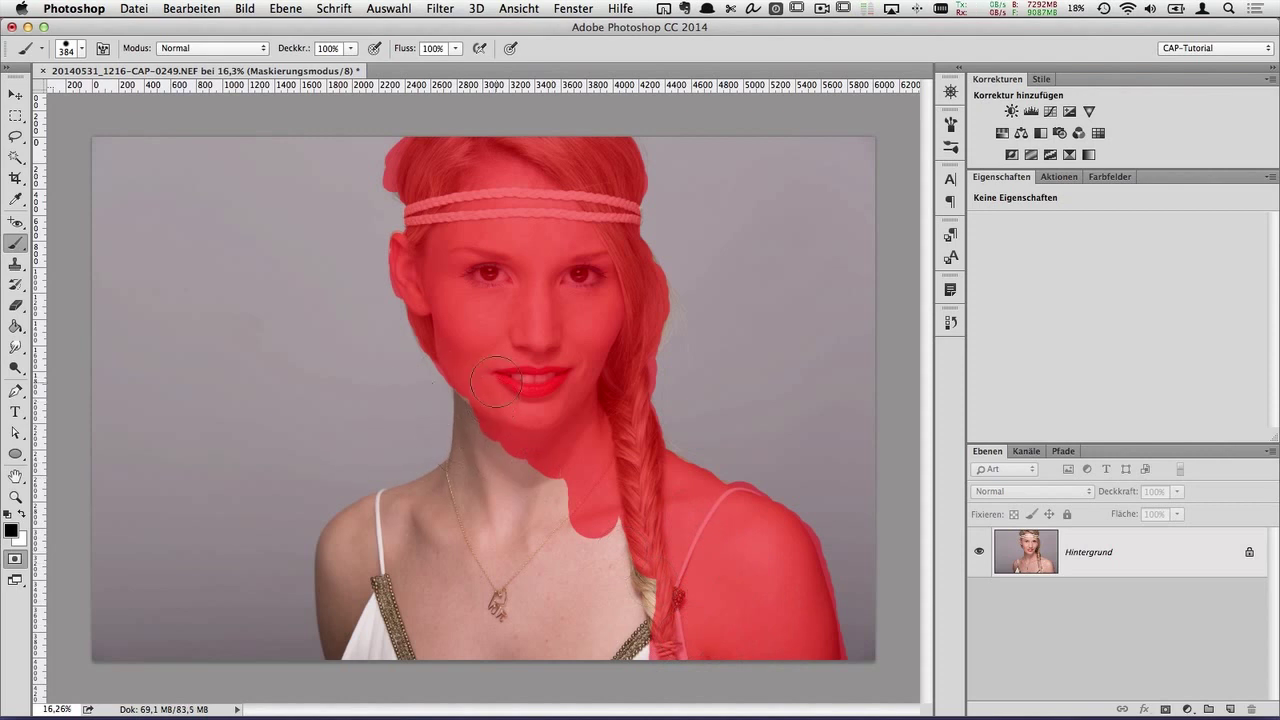
pyautogui.moveTo(444, 437)
pyautogui.mouseDown()
pyautogui.moveTo(514, 573)
pyautogui.moveTo(580, 585)
pyautogui.moveTo(620, 676)
pyautogui.moveTo(637, 578)
pyautogui.mouseUp()
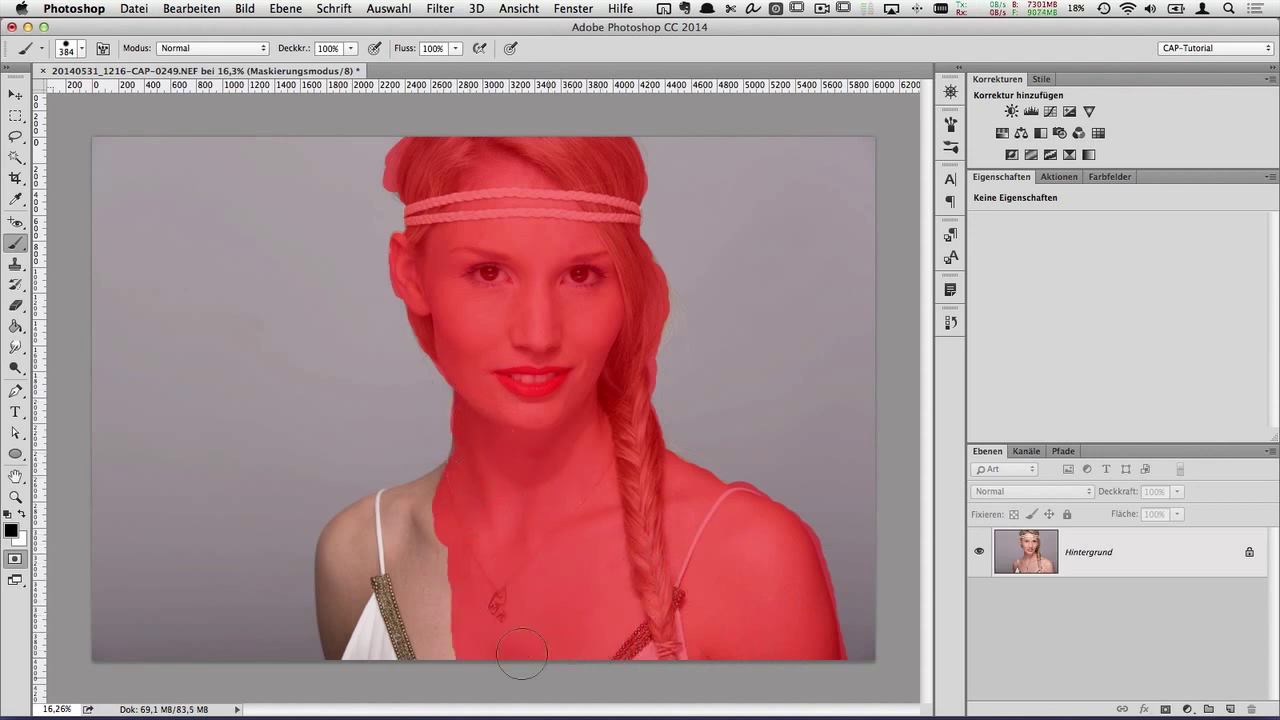
pyautogui.moveTo(352, 612)
pyautogui.mouseDown()
pyautogui.moveTo(347, 645)
pyautogui.moveTo(351, 540)
pyautogui.moveTo(446, 491)
pyautogui.moveTo(430, 507)
pyautogui.moveTo(471, 457)
pyautogui.moveTo(477, 423)
pyautogui.moveTo(420, 505)
pyautogui.moveTo(376, 525)
pyautogui.moveTo(385, 635)
pyautogui.moveTo(425, 630)
pyautogui.moveTo(455, 646)
pyautogui.moveTo(343, 635)
pyautogui.moveTo(349, 573)
pyautogui.mouseUp()
pyautogui.moveTo(637, 366)
pyautogui.mouseDown()
pyautogui.moveTo(674, 409)
pyautogui.moveTo(635, 313)
pyautogui.moveTo(669, 359)
pyautogui.mouseUp()
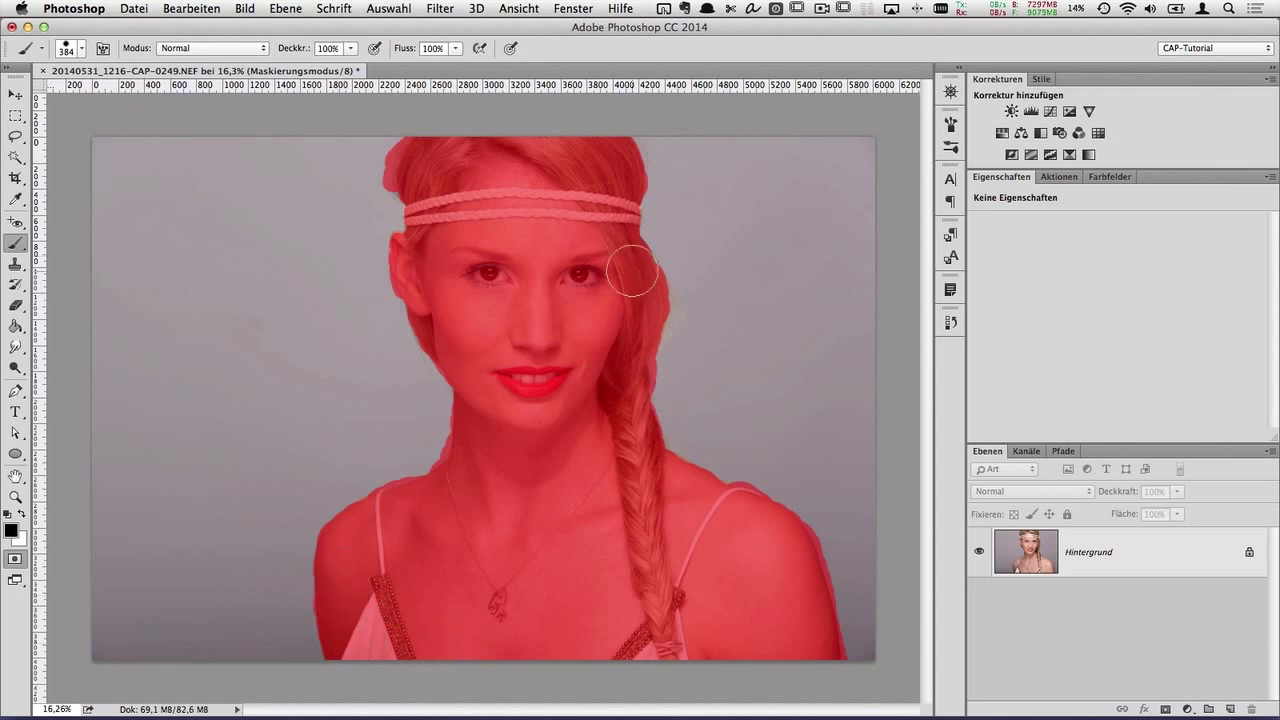
pyautogui.click(424, 449)
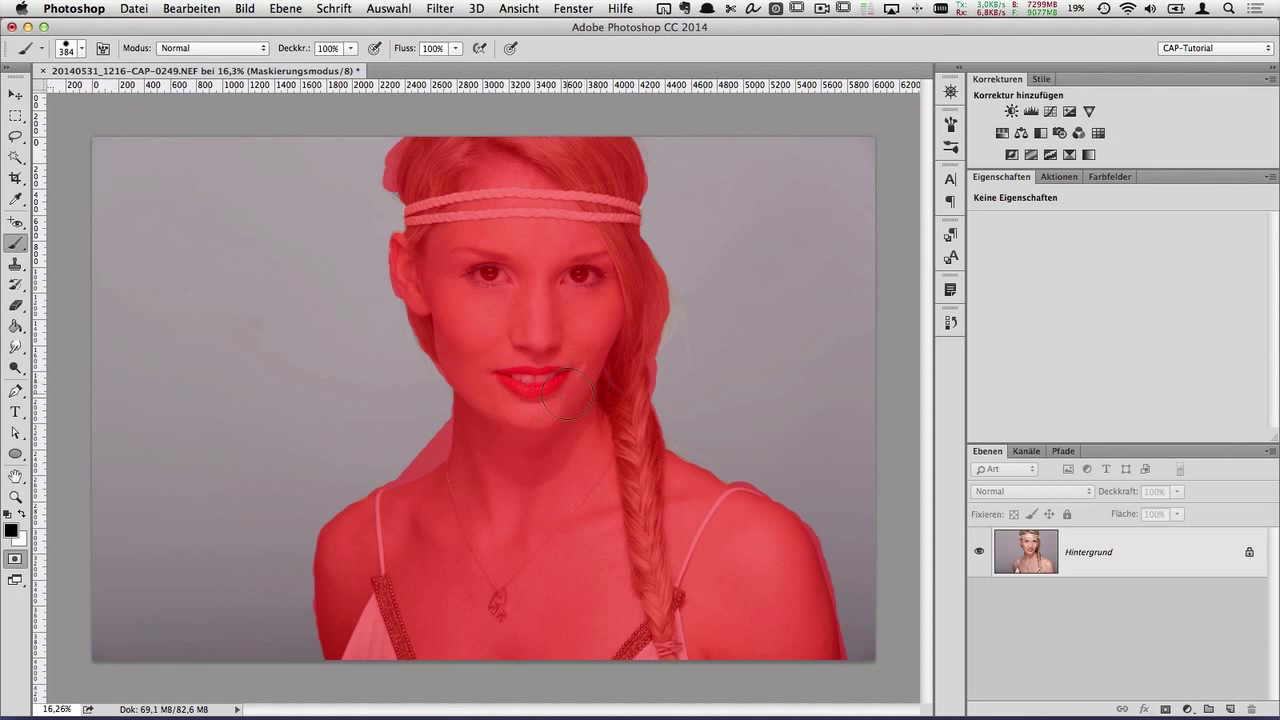
pyautogui.hotkey('ctrl', 'z')
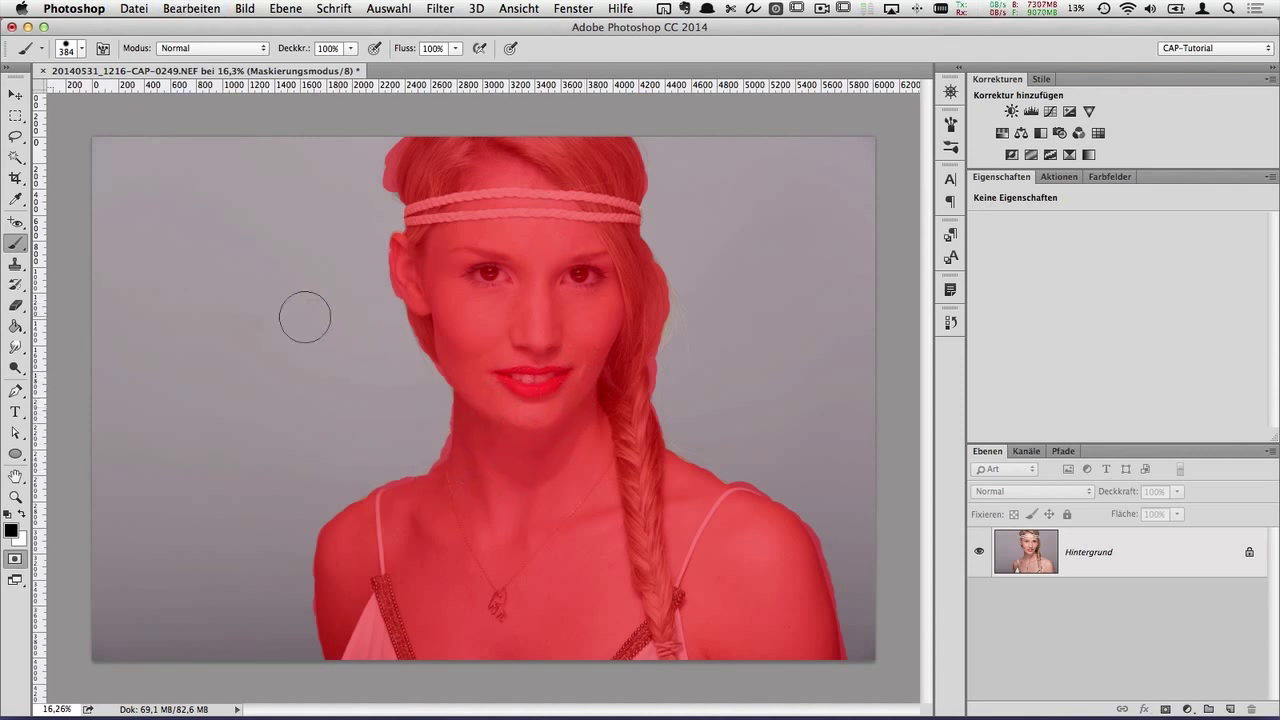
# Exit Quick Mask and deselect the model so nothing is selected
pyautogui.click(15, 562)
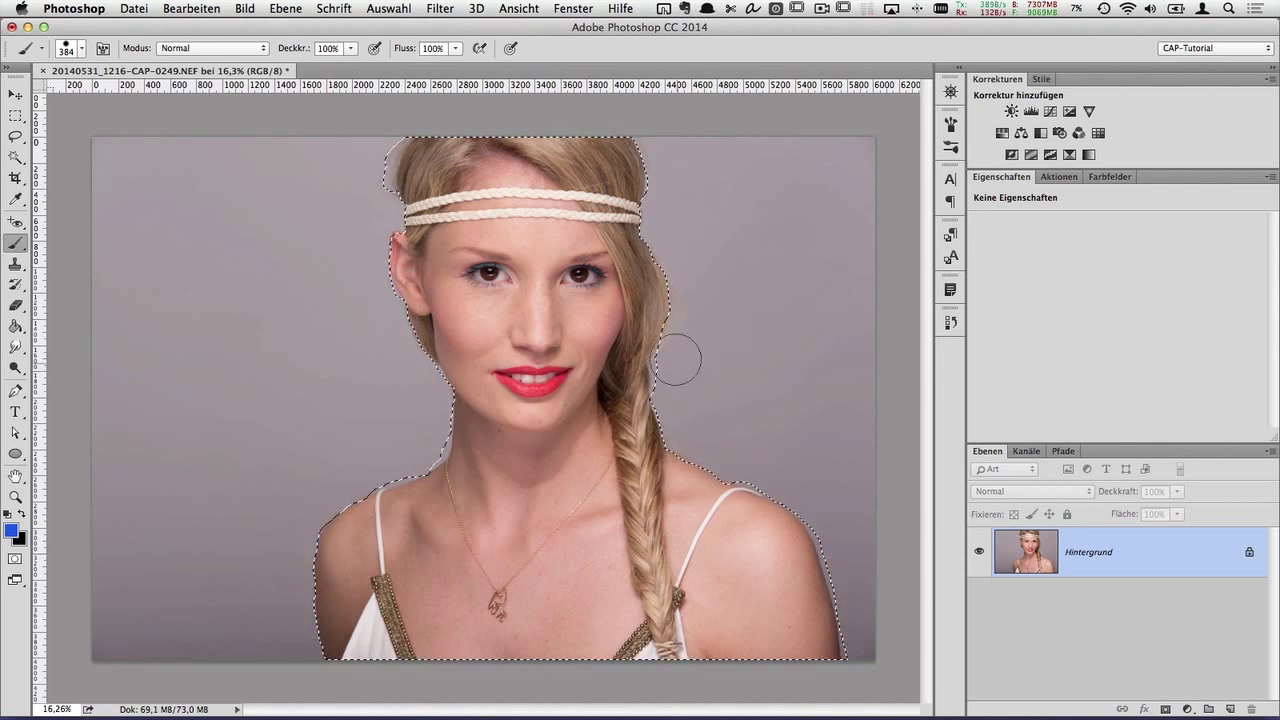
pyautogui.hotkey('ctrl', 'd')
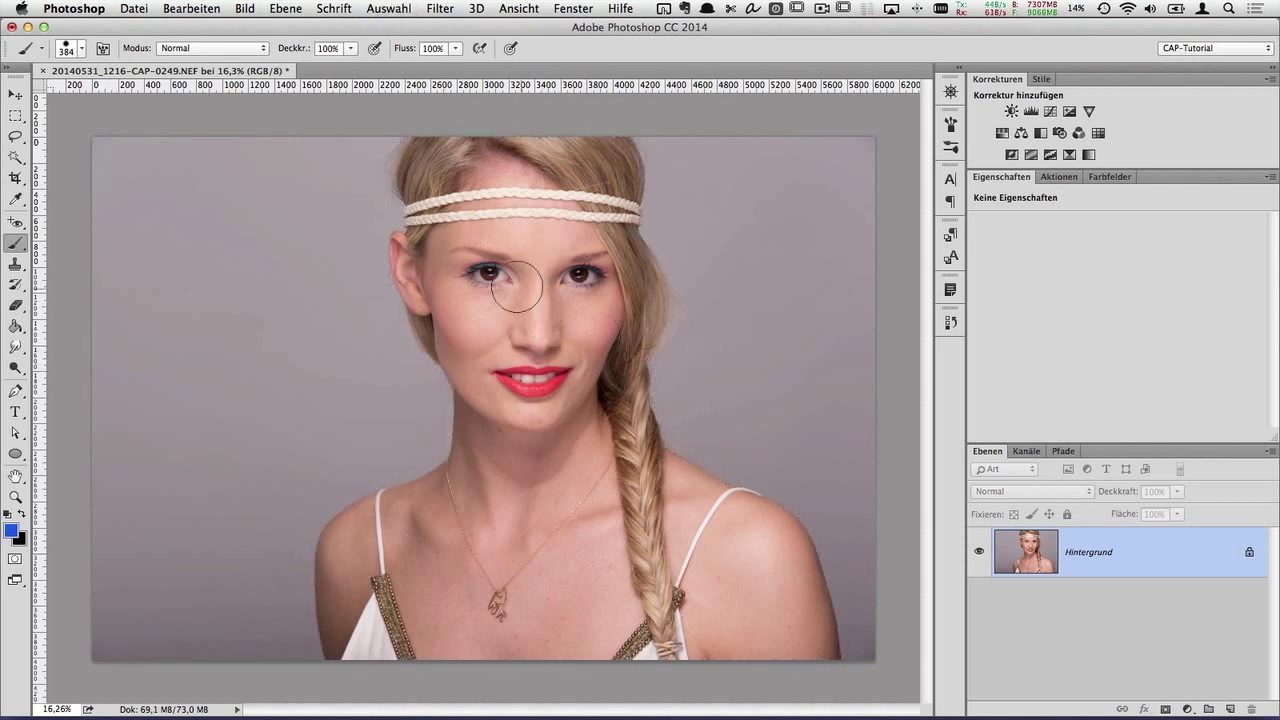
# Draw a large elliptical selection over the face and turn it into a red Quick Mask disc
pyautogui.moveTo(15, 115); pyautogui.dragTo(88, 133)
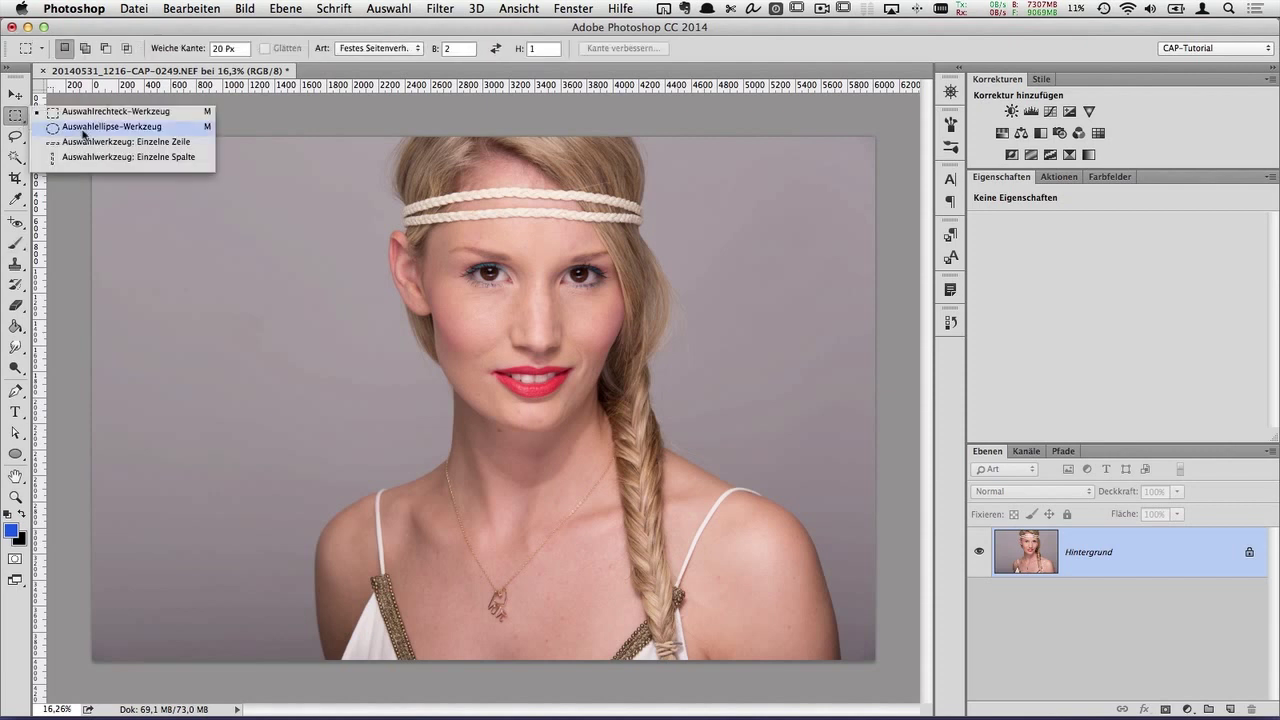
pyautogui.click(84, 131)
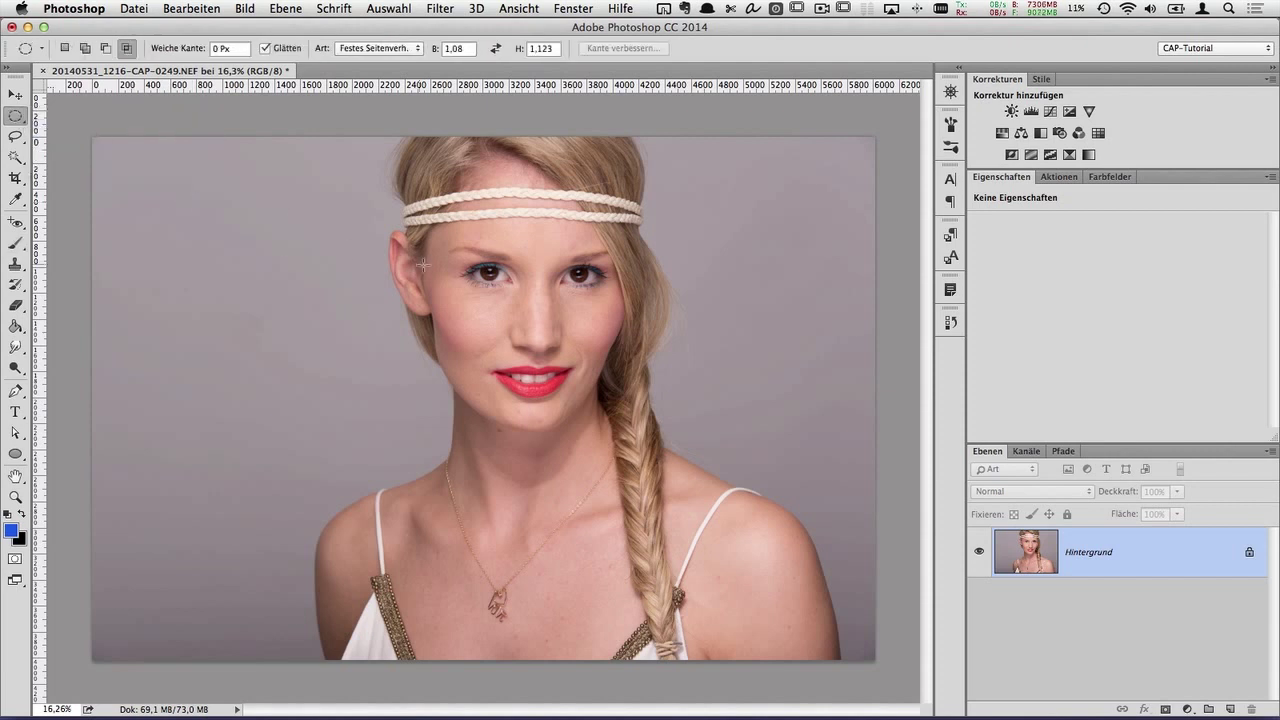
pyautogui.moveTo(349, 175)
pyautogui.mouseDown()
pyautogui.moveTo(722, 578)
pyautogui.moveTo(697, 543)
pyautogui.mouseUp()
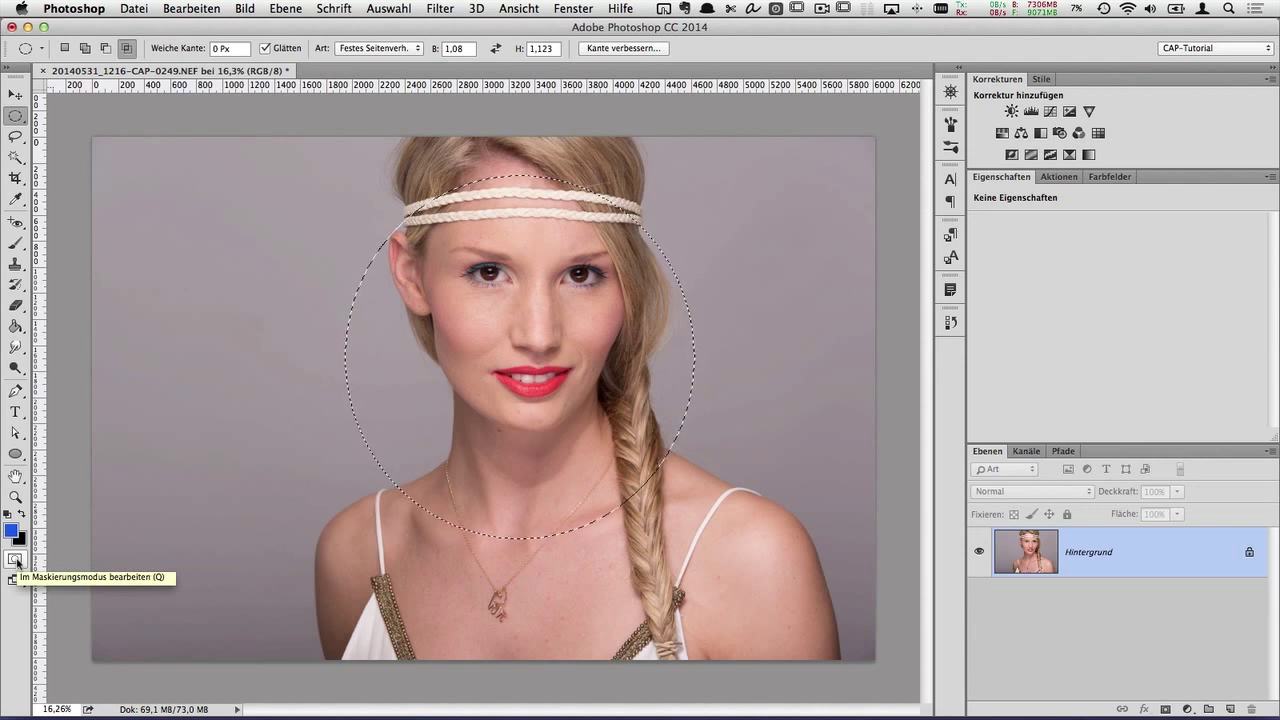
pyautogui.click(16, 561)
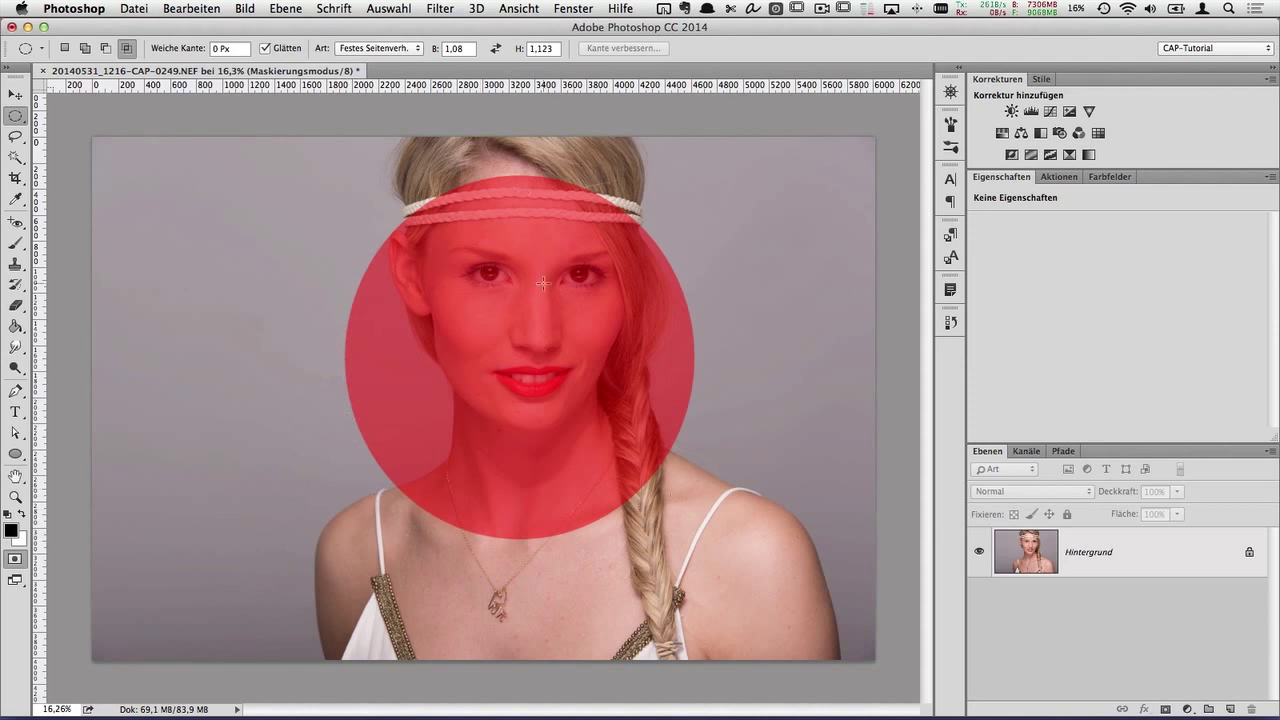
# Brush rays and blobs around the masked circle, then exit Quick Mask to get a sun-shaped selection
pyautogui.click(15, 243)
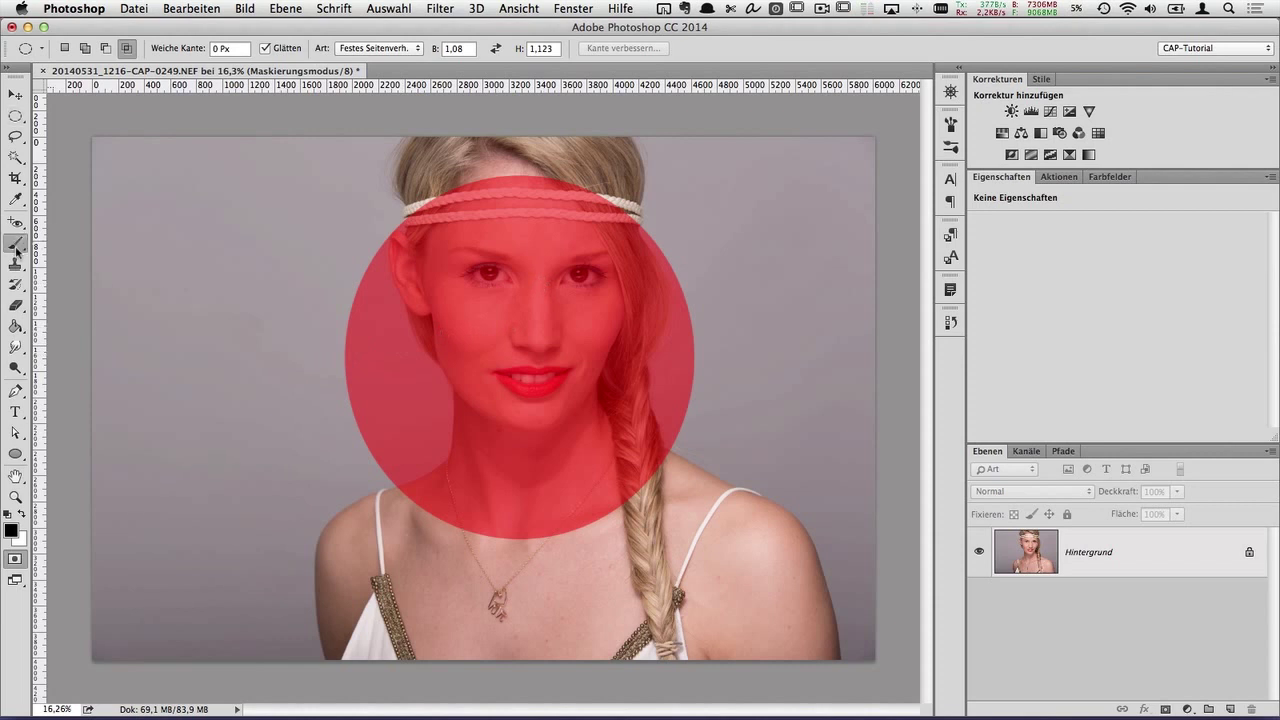
pyautogui.moveTo(428, 370); pyautogui.dragTo(298, 455)
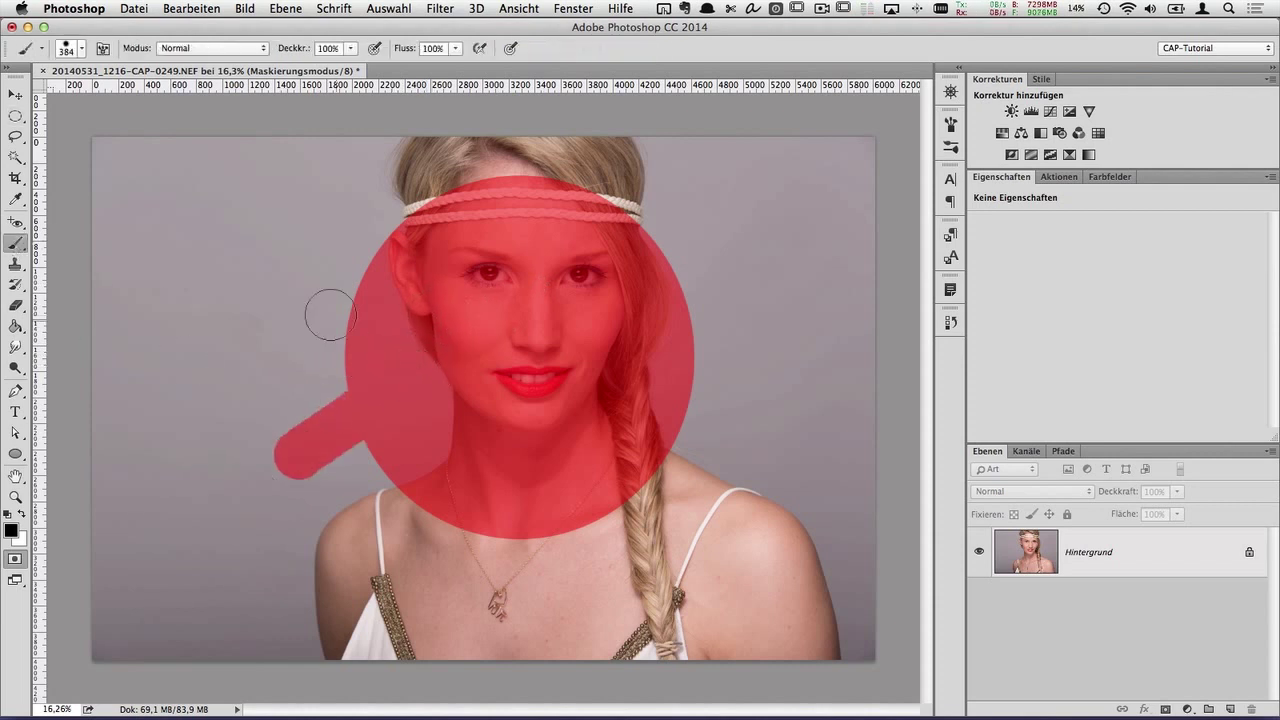
pyautogui.moveTo(340, 312); pyautogui.dragTo(295, 284)
pyautogui.click(403, 180)
pyautogui.moveTo(598, 162); pyautogui.dragTo(580, 178)
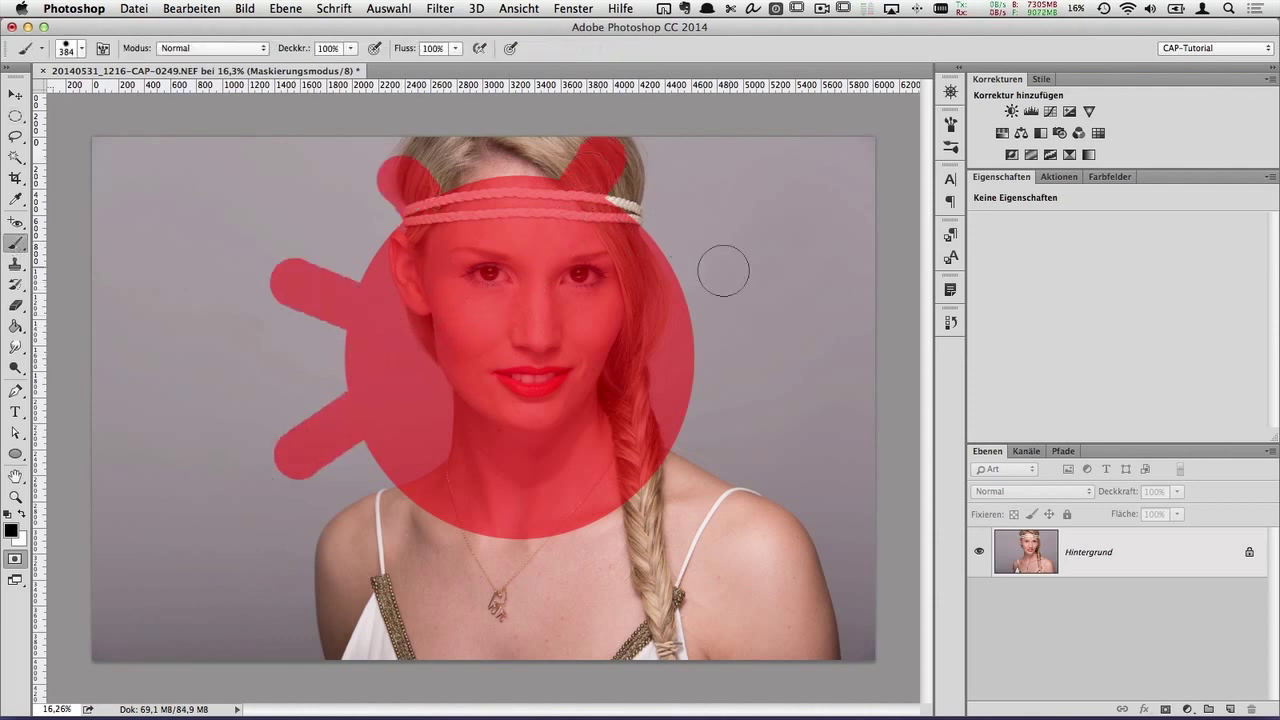
pyautogui.moveTo(700, 320); pyautogui.dragTo(768, 282)
pyautogui.moveTo(695, 420); pyautogui.dragTo(742, 456)
pyautogui.moveTo(527, 487); pyautogui.dragTo(537, 597)
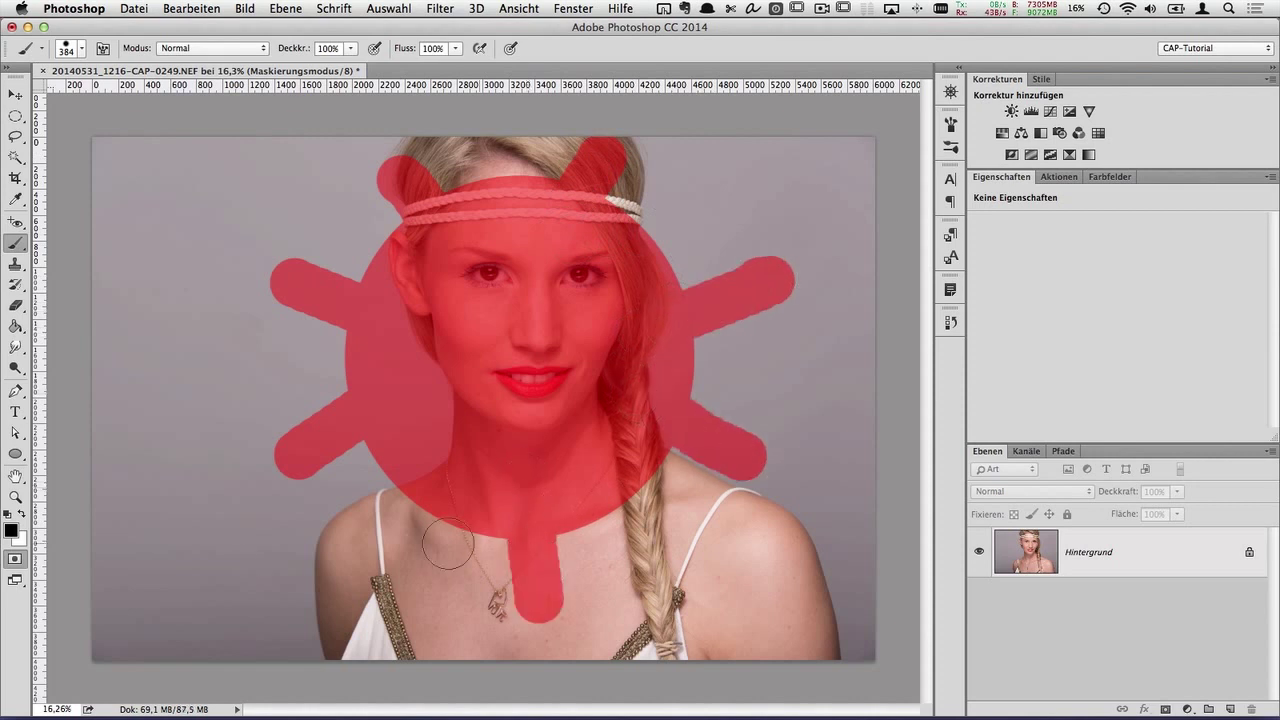
pyautogui.click(15, 558)
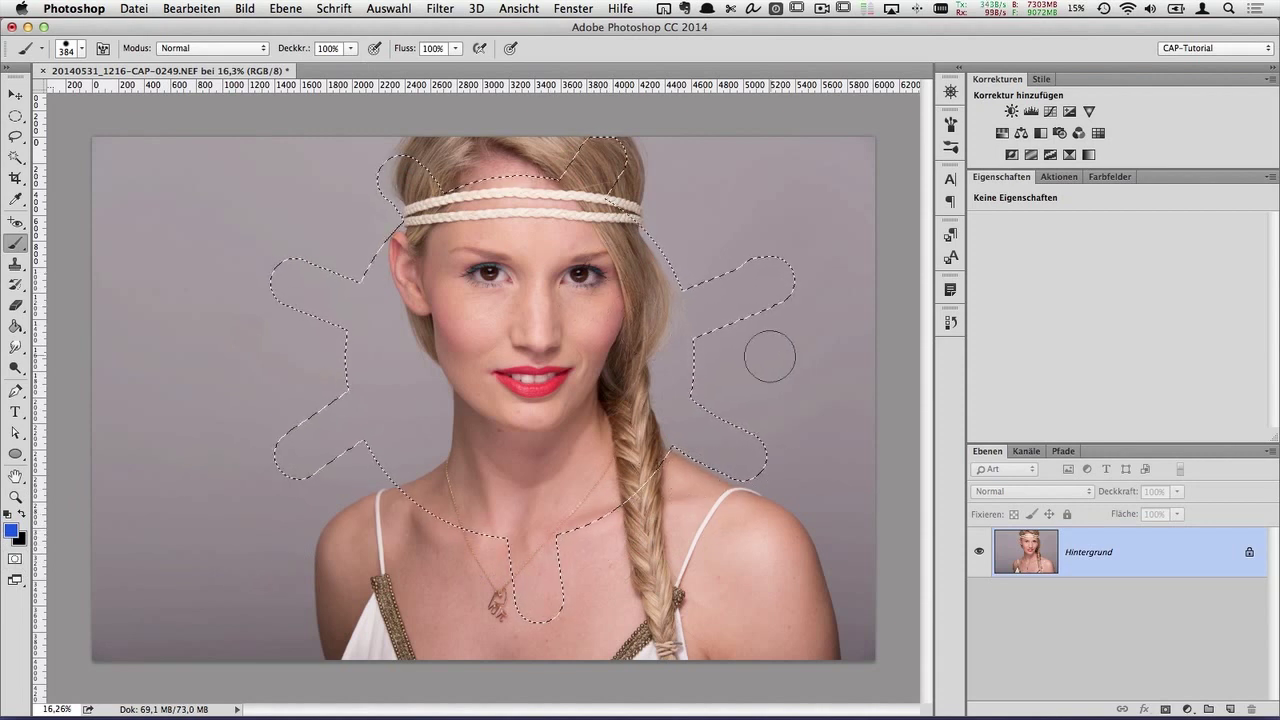
pyautogui.click(15, 94)
# Deselect the sun shape, try the Paint Bucket and Gradient tools, and toggle Quick Mask on and off
pyautogui.hotkey('ctrl', 'd')
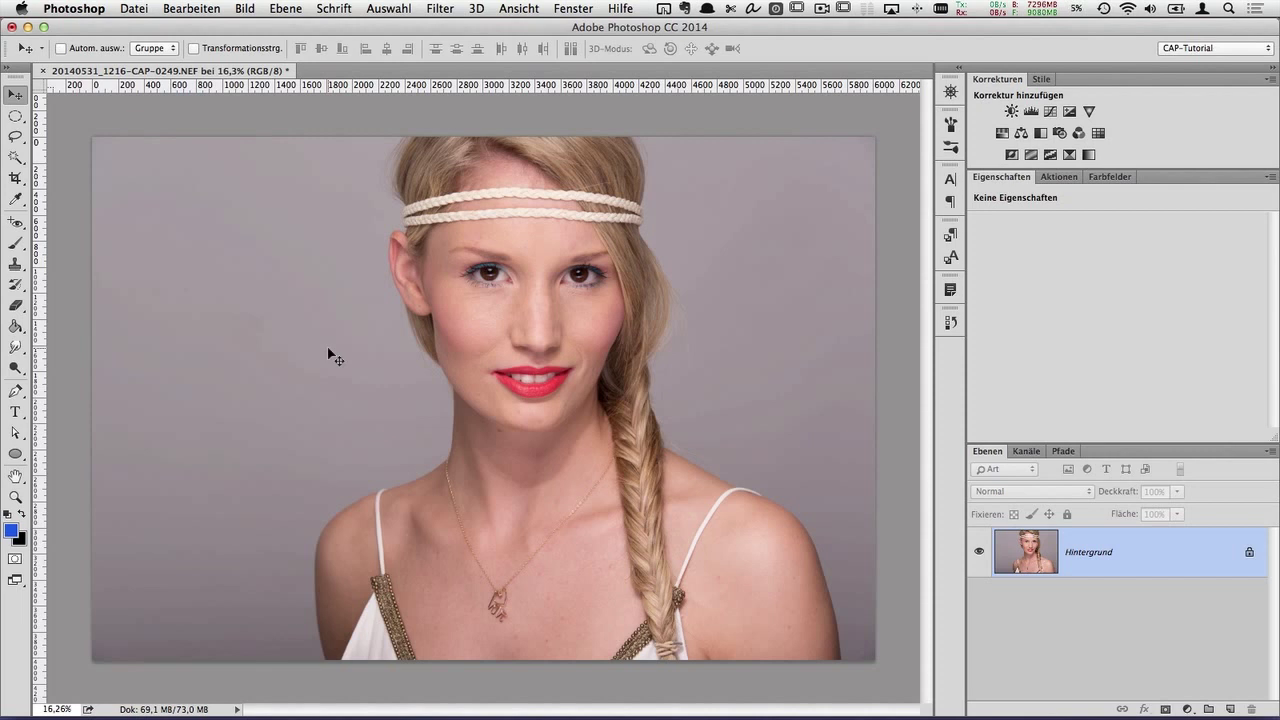
pyautogui.click(15, 326)
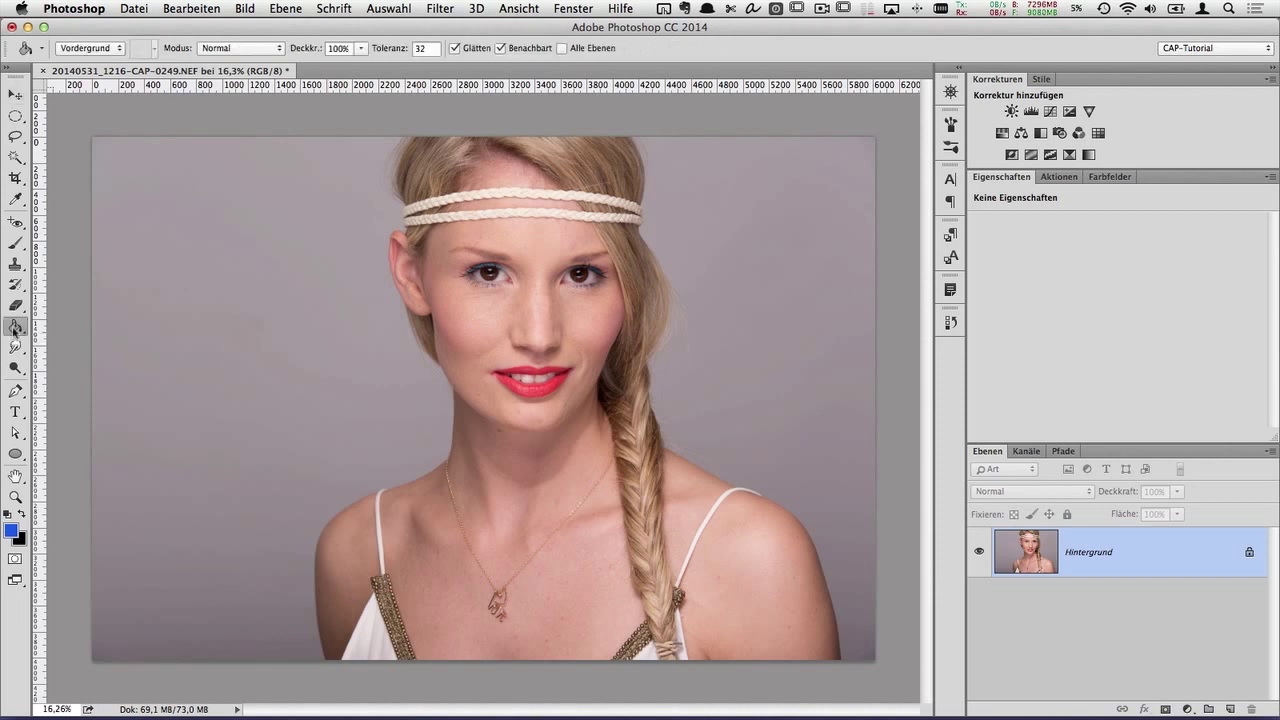
pyautogui.click(96, 323)
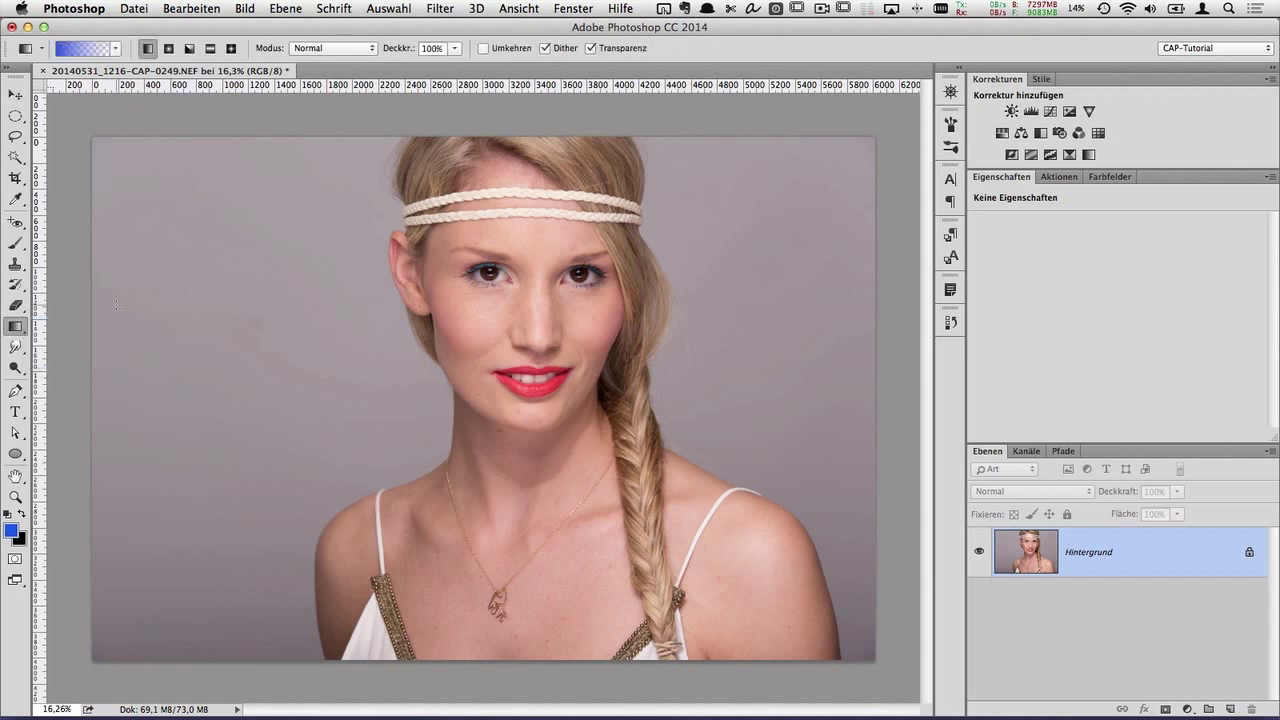
pyautogui.click(15, 94)
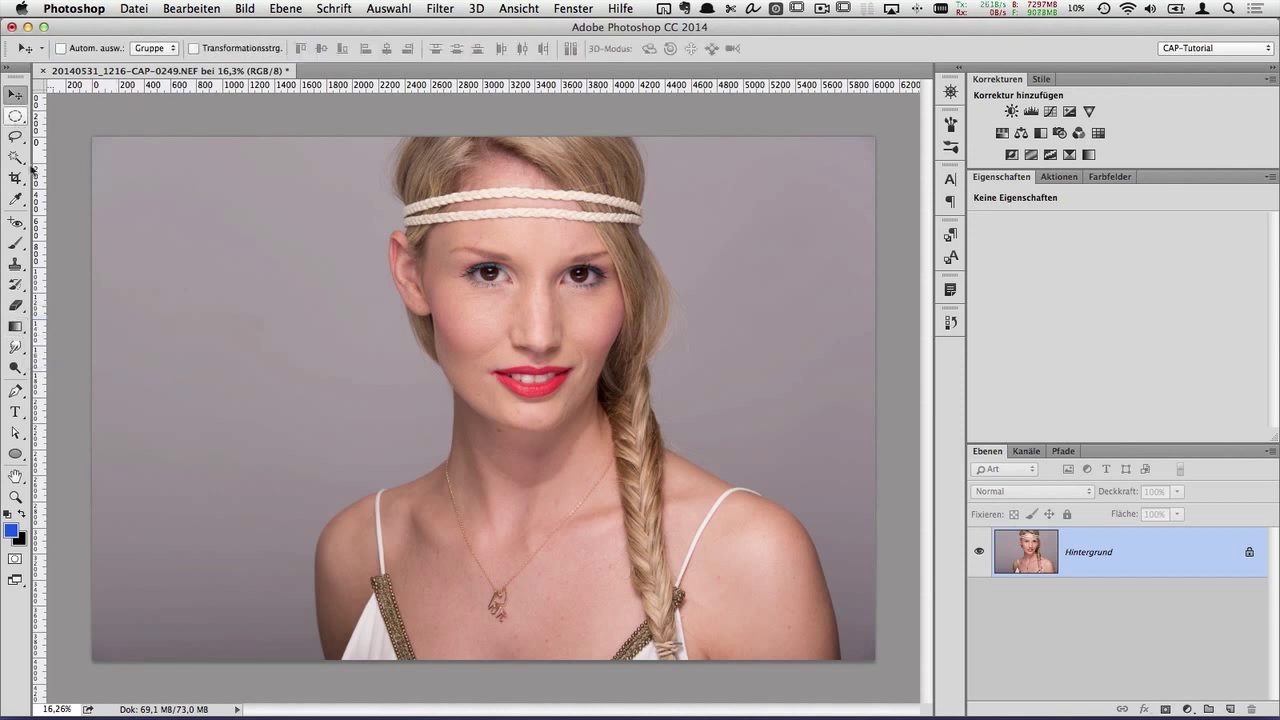
pyautogui.click(14, 561)
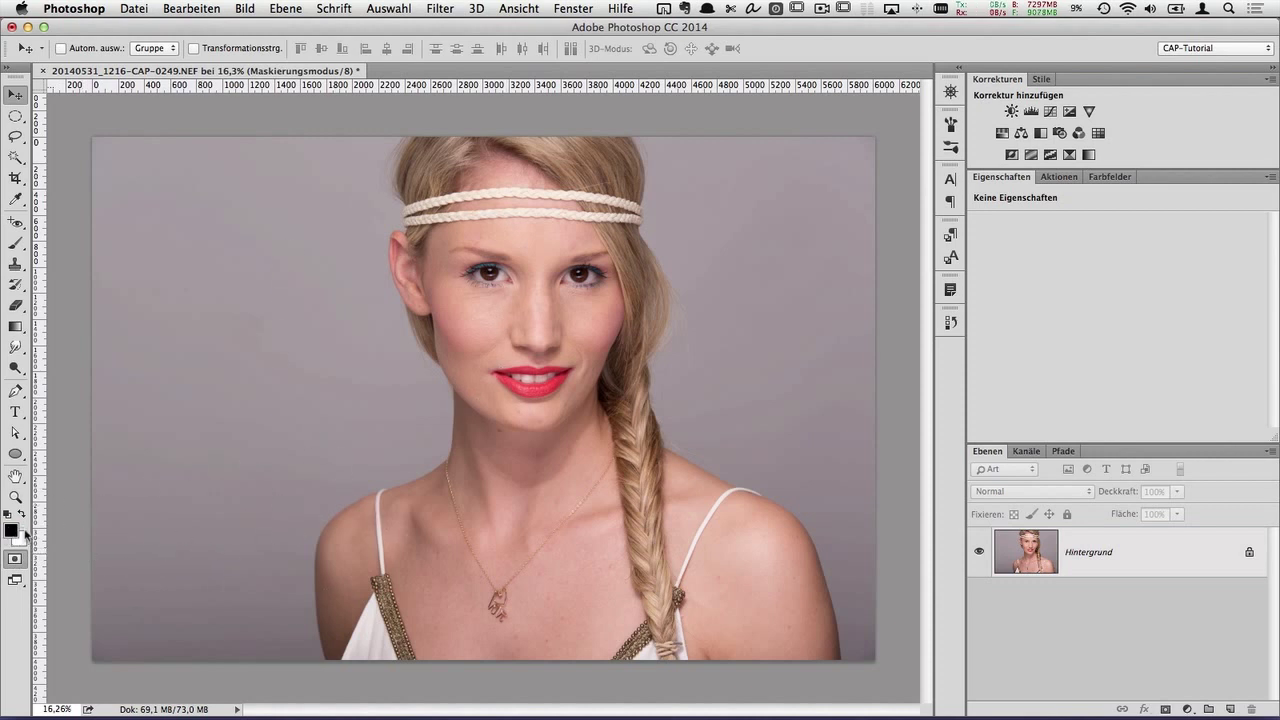
pyautogui.click(17, 558)
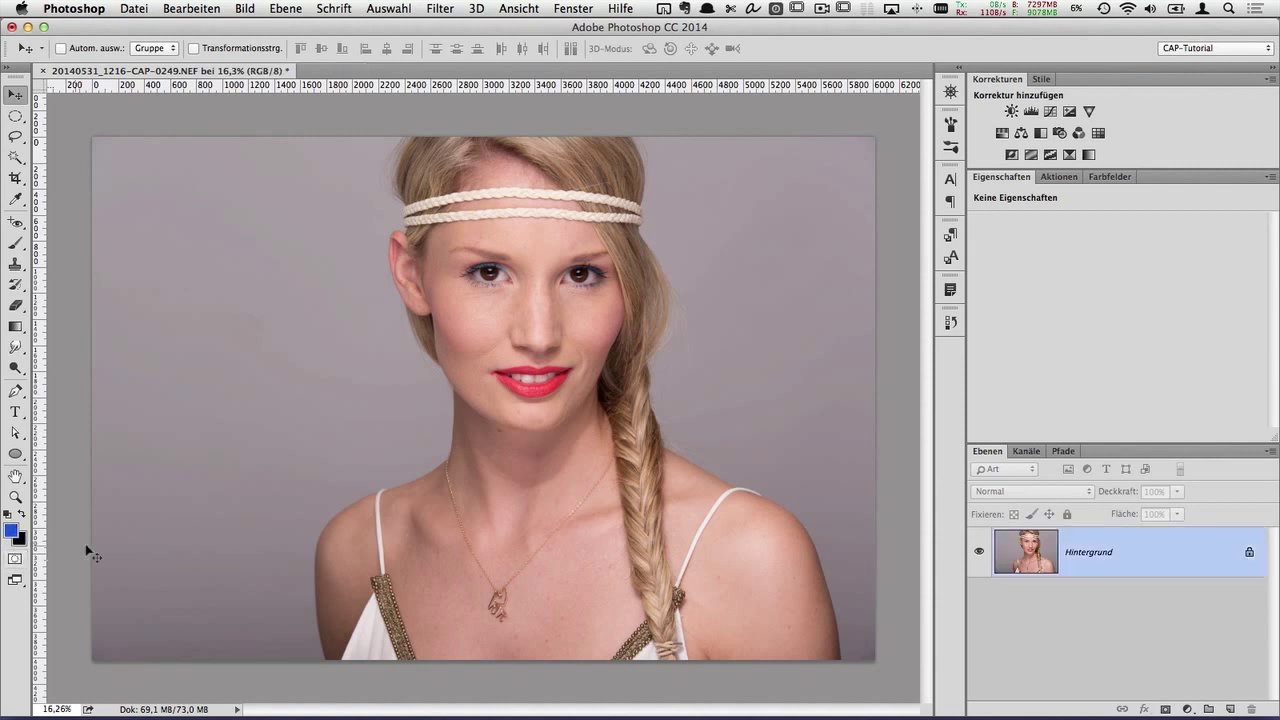